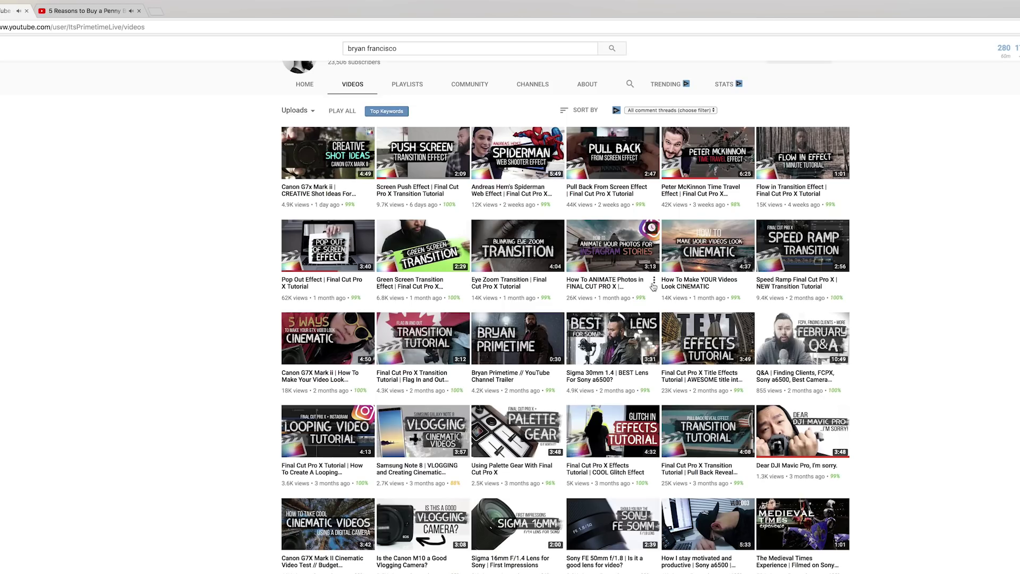
# Step: Watch the pop-out result in the "Pop Out Effect | Final Cut Pro X Tutorial" video
pyautogui.scroll(-2, 653, 287)
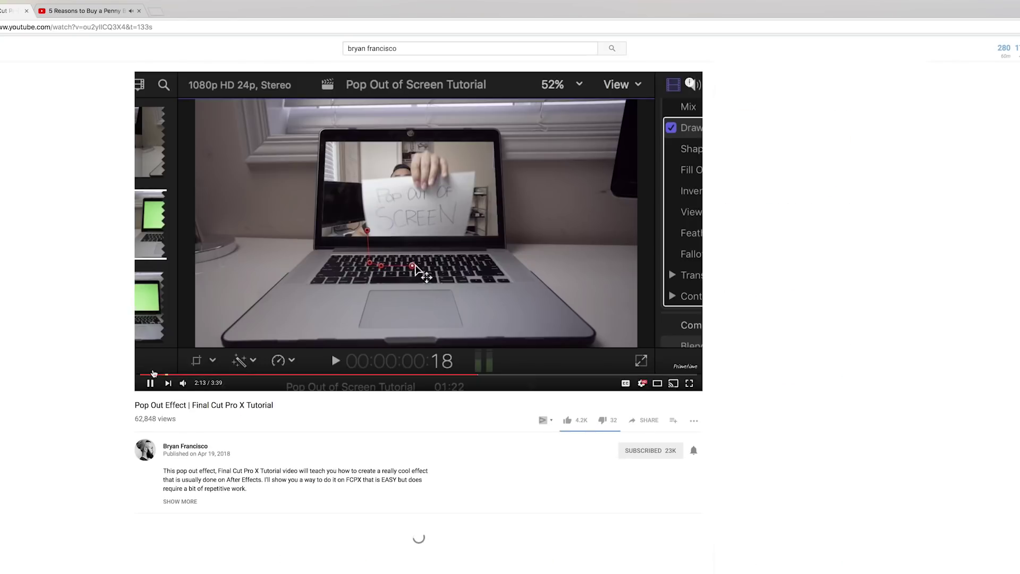
pyautogui.click(142, 374)
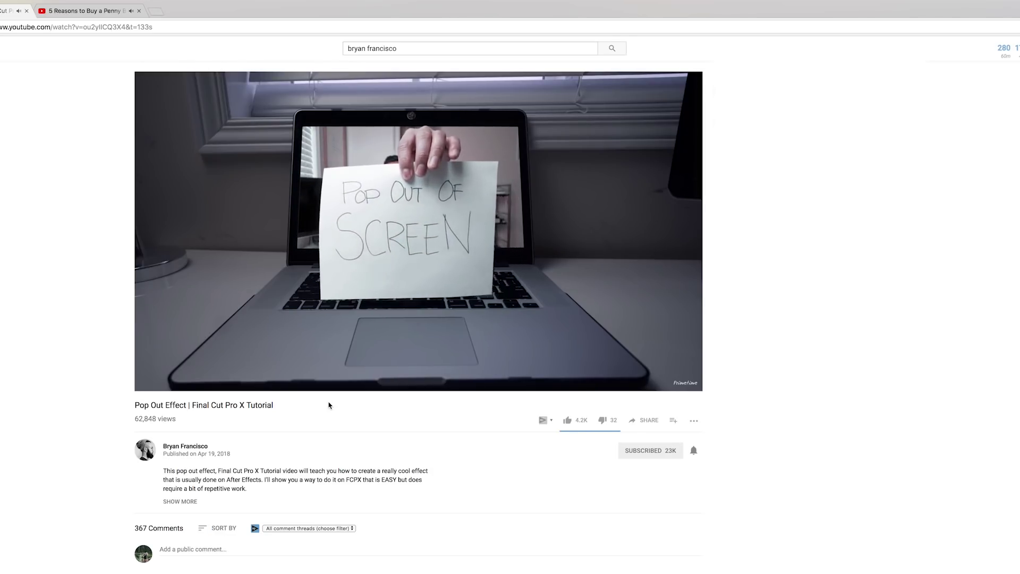
pyautogui.press('space')
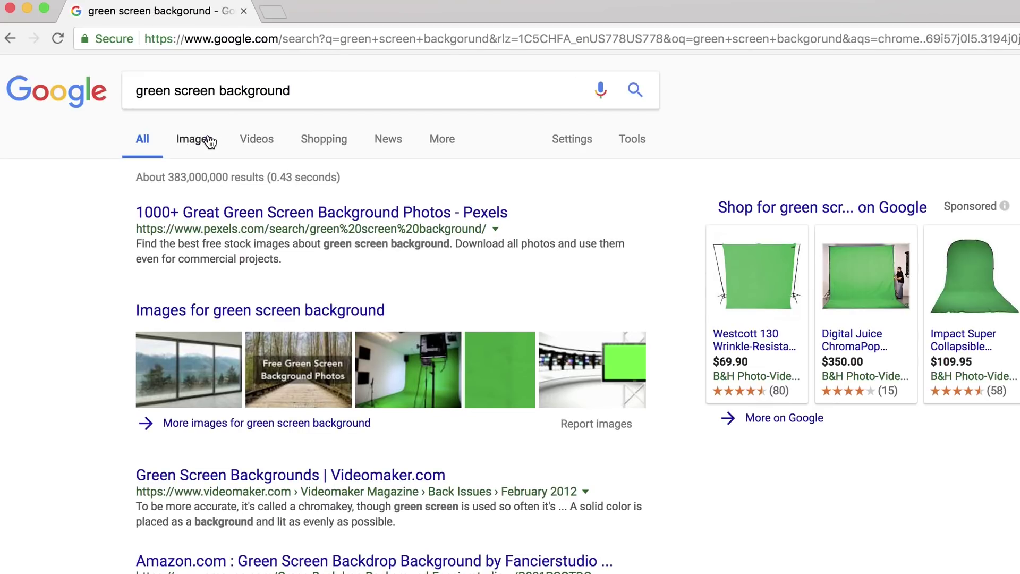
# Step: Switch to image results for "green screen background" and pick a plain solid green image
pyautogui.click(208, 139)
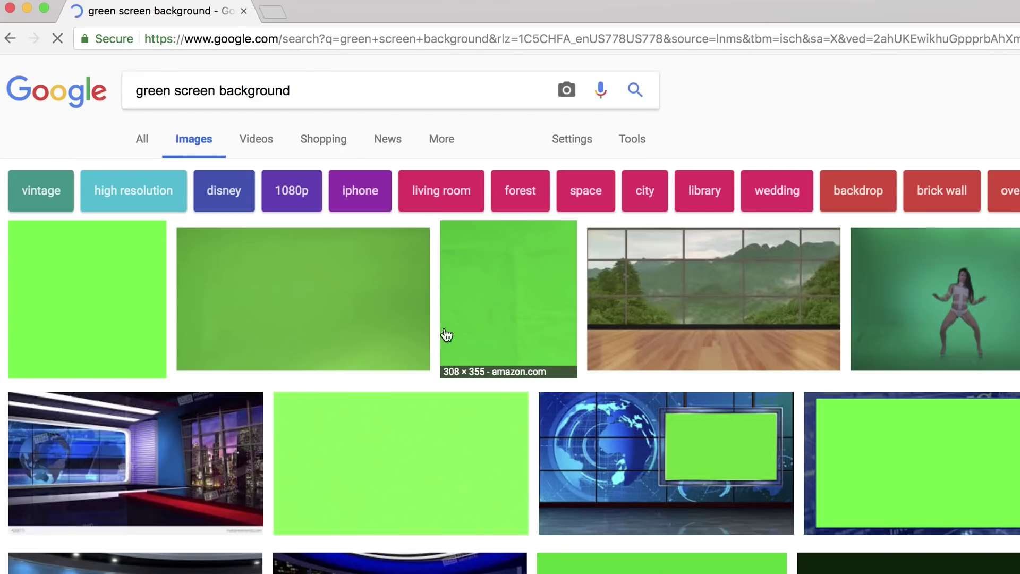
pyautogui.rightClick(410, 438)
pyautogui.click(367, 451)
pyautogui.click(368, 452)
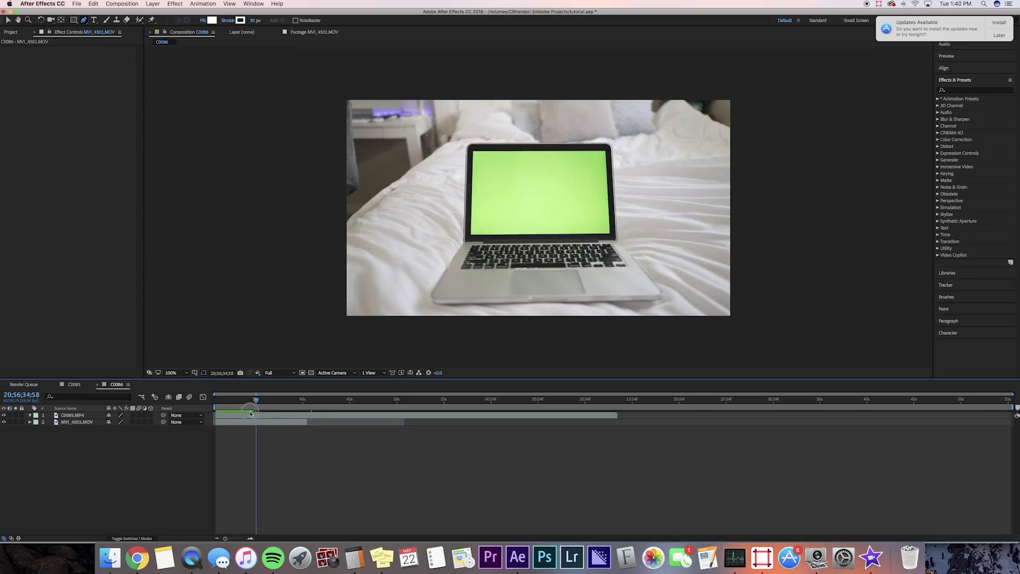
# Step: In After Effects, hide the laptop layer C0085.MP4 and preview the MVI_4501.MOV footage beneath it
pyautogui.click(3, 418)
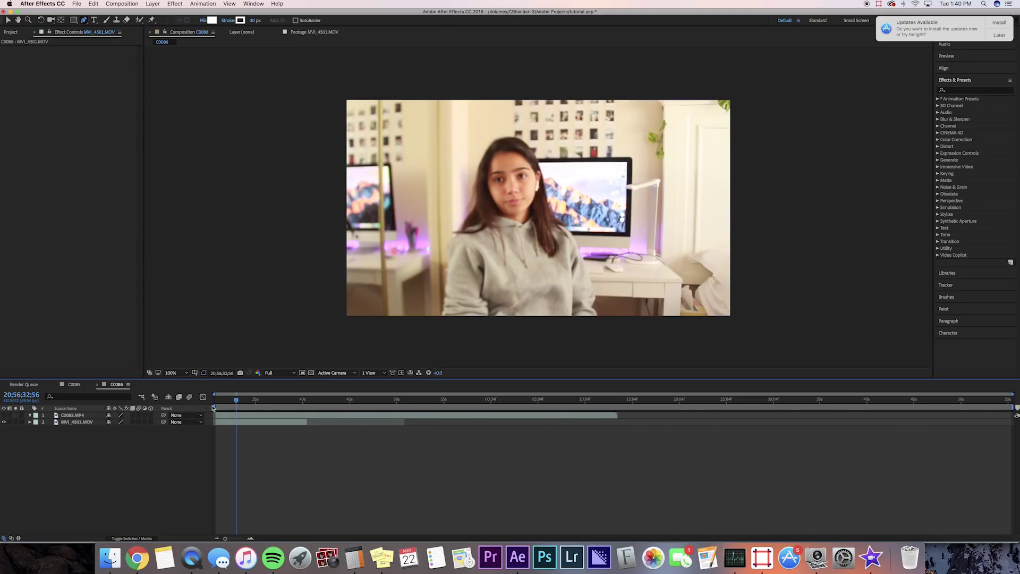
pyautogui.moveTo(233, 406); pyautogui.dragTo(255, 408)
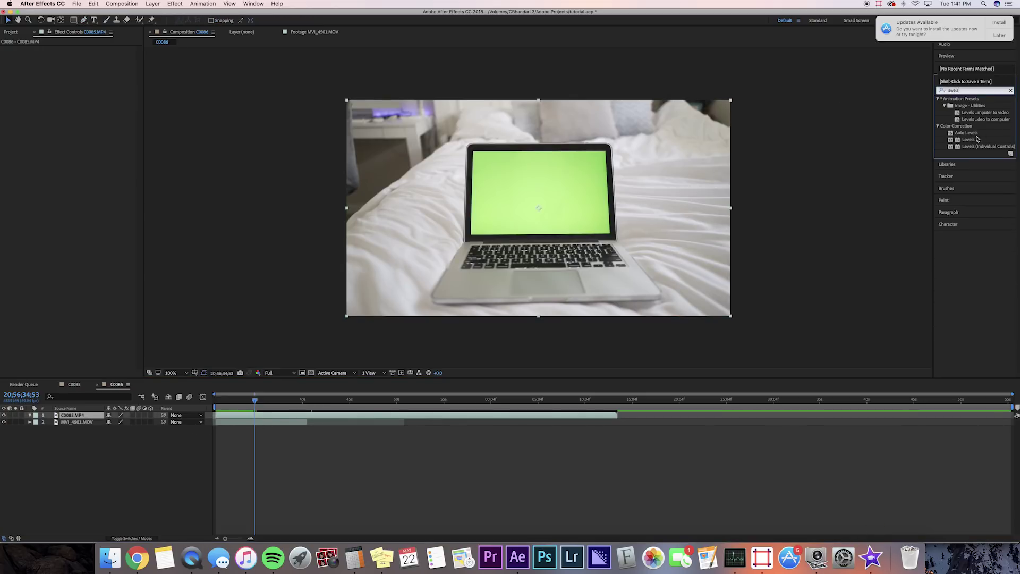
# Step: Apply Levels to C0085.MP4 with Input Black at 40 and Gamma at about 0.93
pyautogui.doubleClick(975, 140)
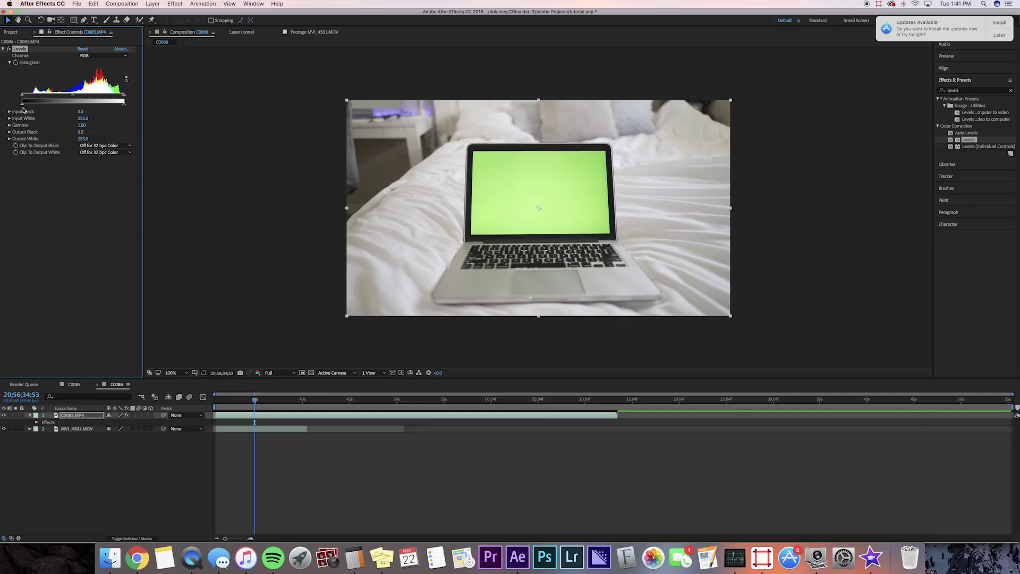
pyautogui.moveTo(22, 94); pyautogui.dragTo(86, 97)
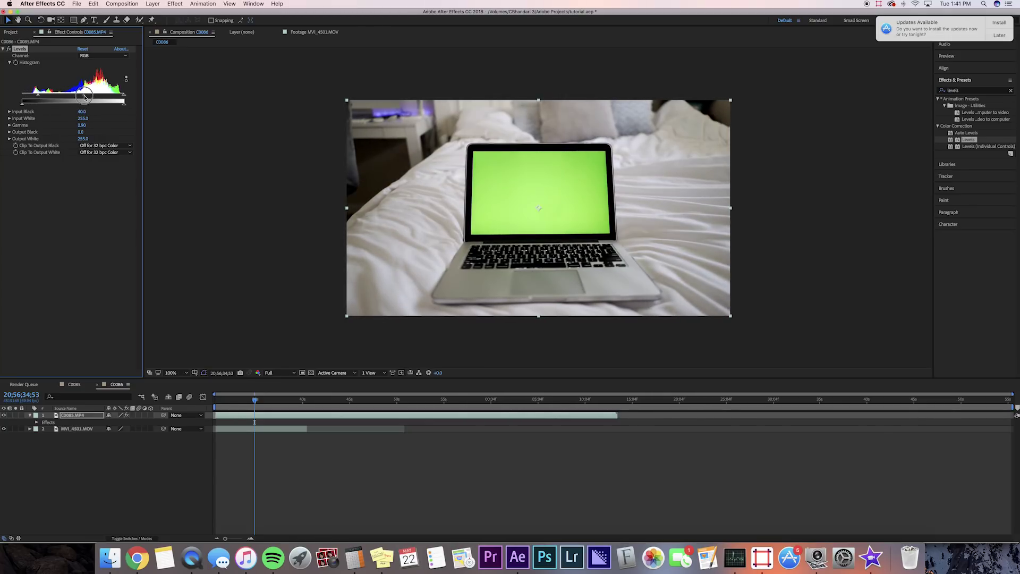
pyautogui.click(318, 468)
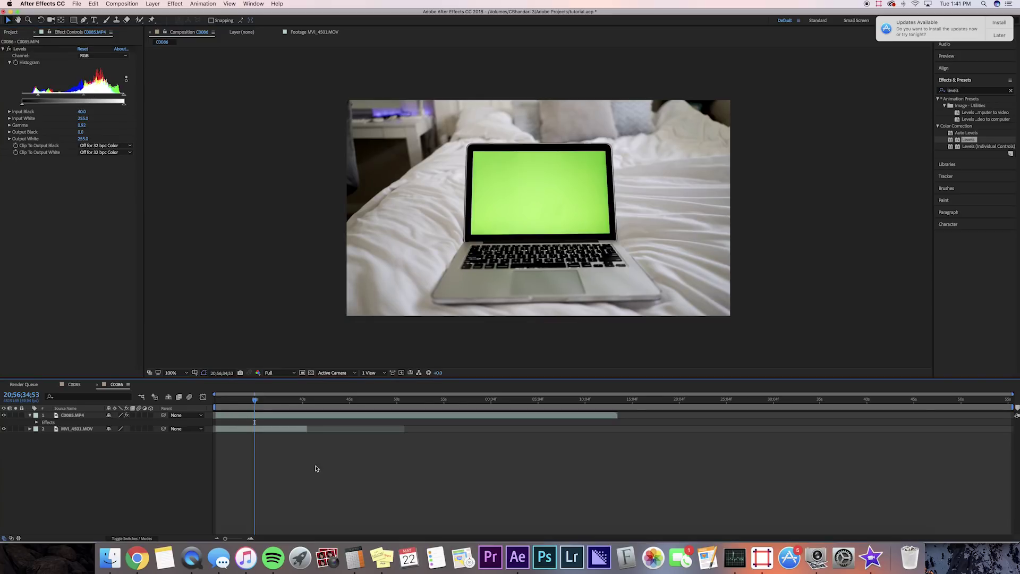
# Step: Add Color Key to C0085.MP4, keying out the laptop screen's green with a Color Tolerance of 74
pyautogui.click(959, 93)
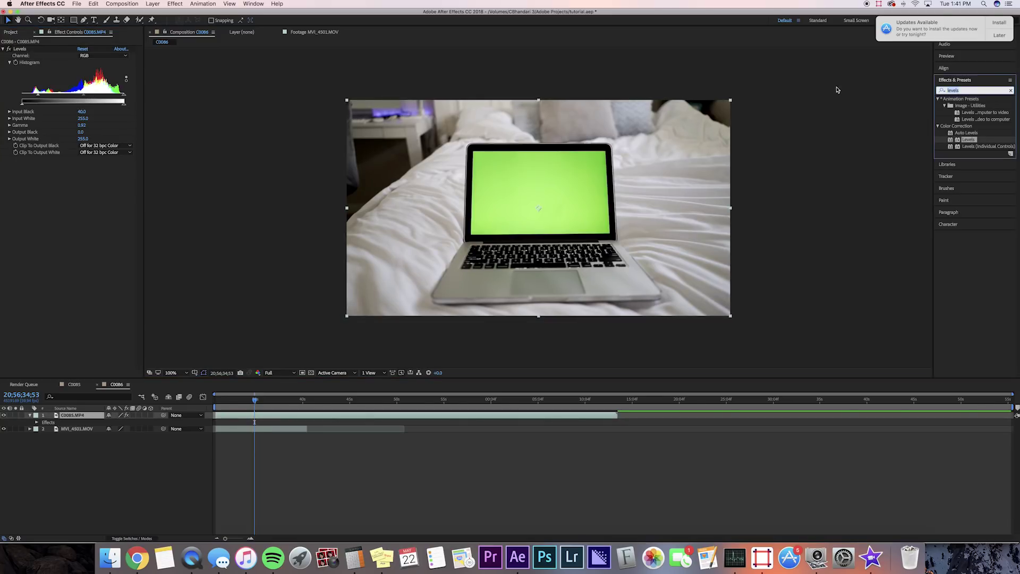
pyautogui.write('color ke')
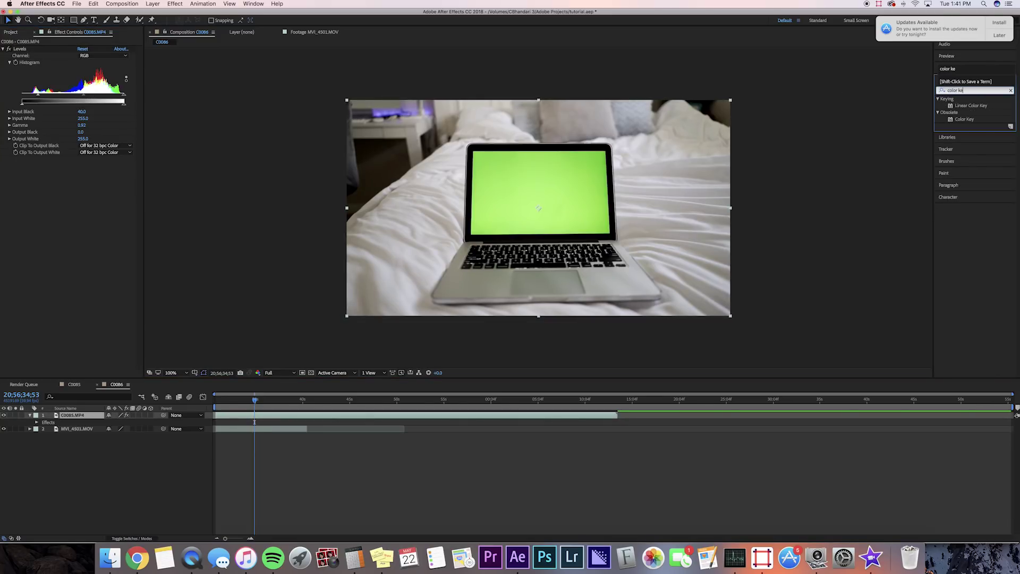
pyautogui.moveTo(964, 122); pyautogui.dragTo(82, 157)
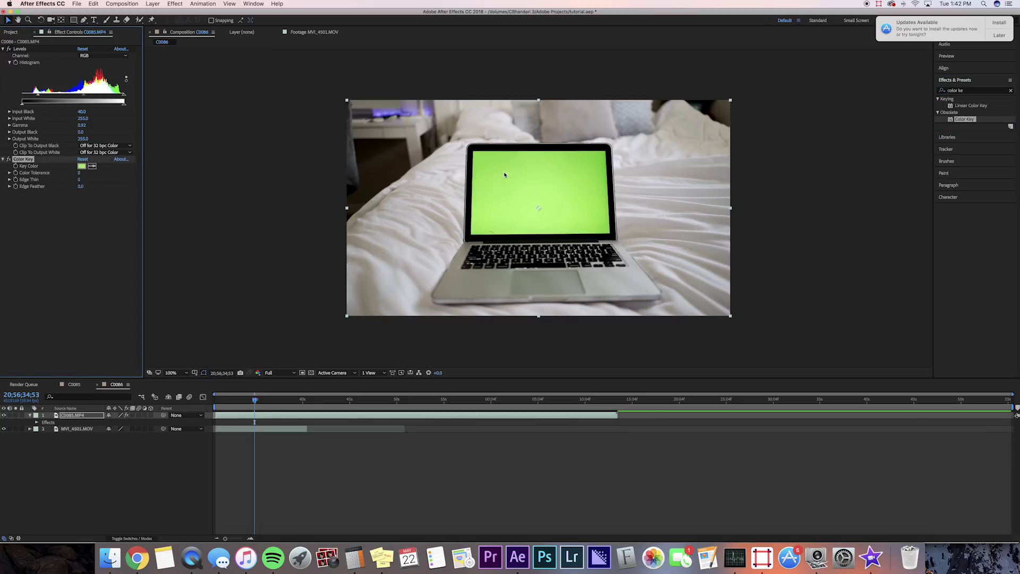
pyautogui.moveTo(79, 175); pyautogui.dragTo(106, 174)
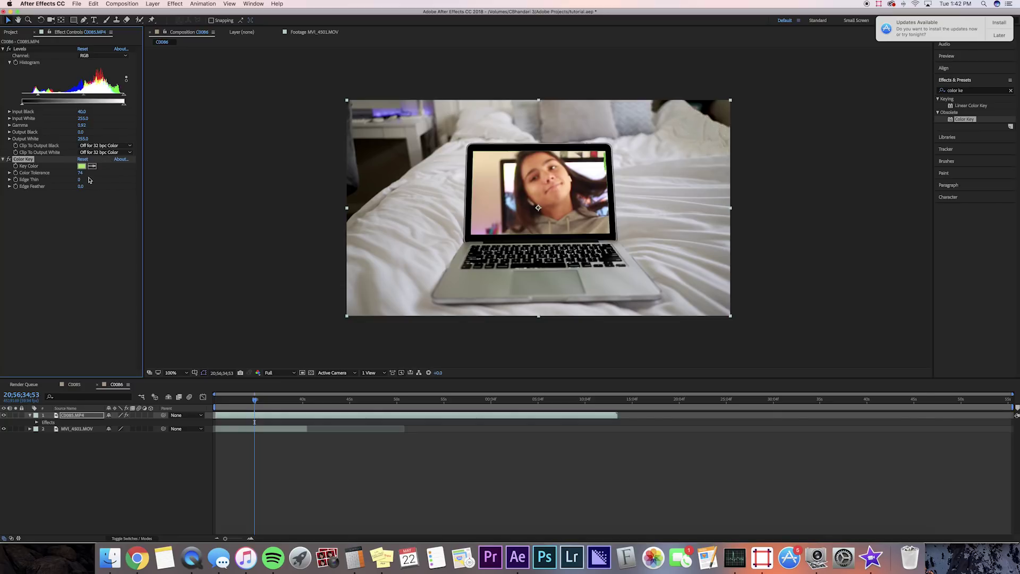
pyautogui.moveTo(91, 176); pyautogui.dragTo(76, 179)
pyautogui.click(79, 180)
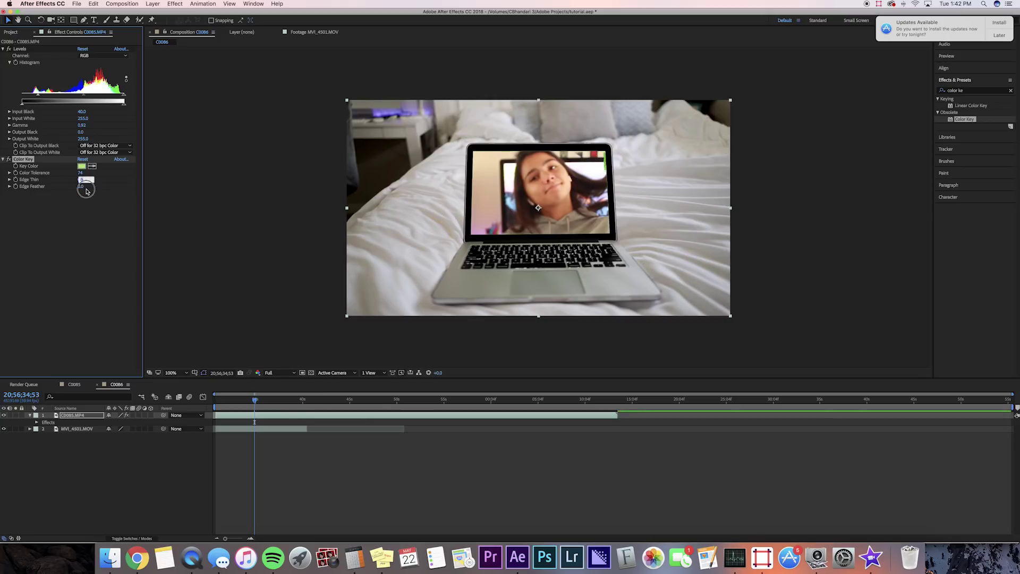
# Step: Add Keylight (1.2) to C0085.MP4, sample the leftover green at the screen edge as Screen Colour, and set Screen Gain to 96
pyautogui.click(973, 90)
pyautogui.write('keyli')
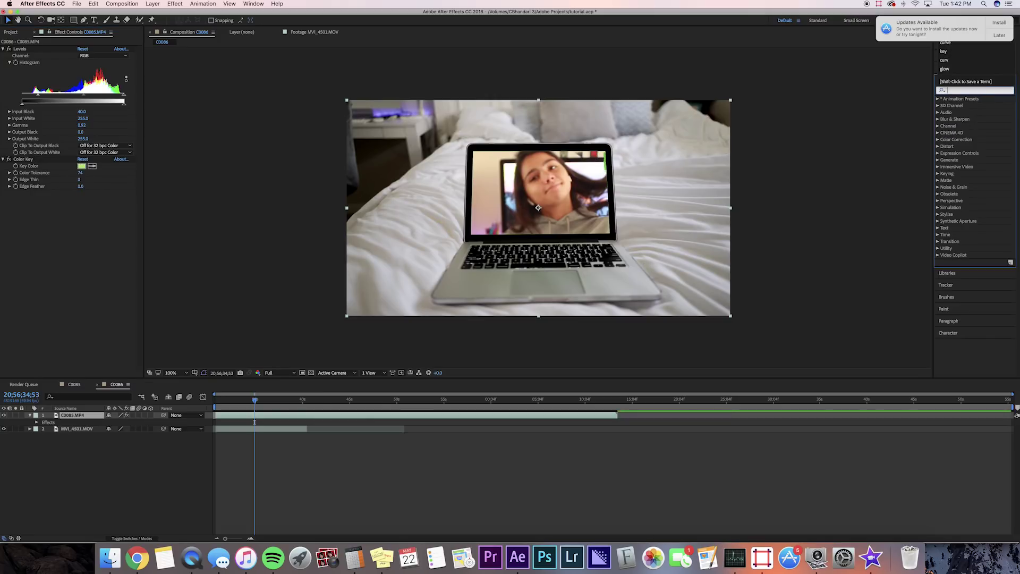
pyautogui.doubleClick(962, 126)
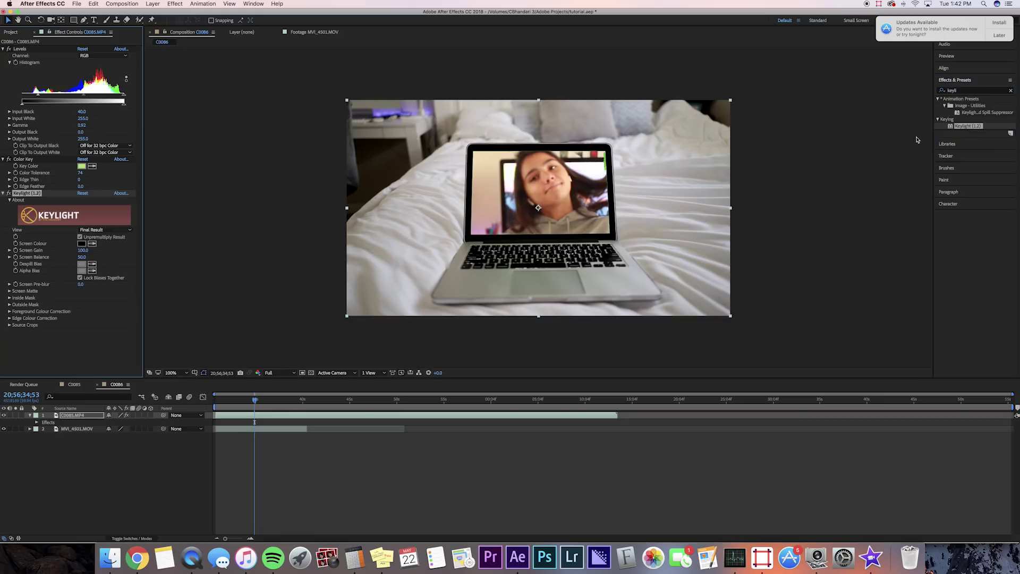
pyautogui.click(96, 243)
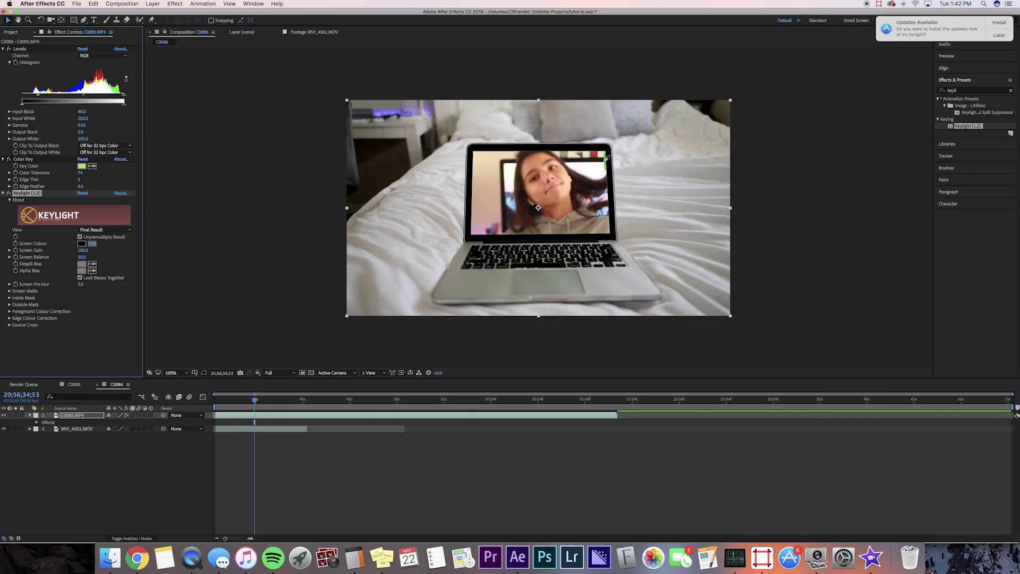
pyautogui.click(605, 161)
pyautogui.moveTo(31, 259); pyautogui.dragTo(43, 257)
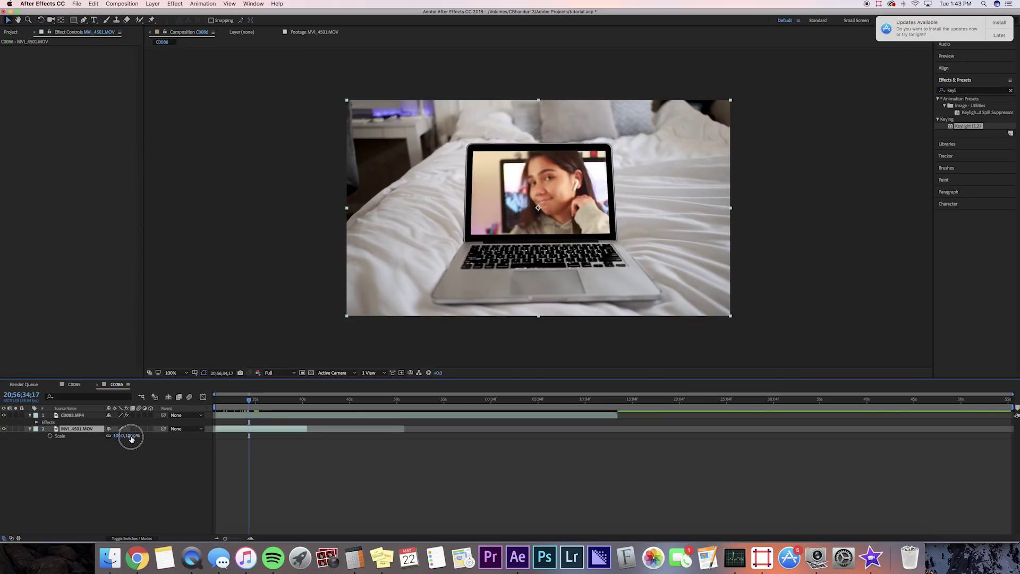
# Step: At 20;56;37;10, draw a narrow mask on C0085.MP4 along the paper's lower-left edge where it crosses the laptop screen border
pyautogui.moveTo(131, 438); pyautogui.dragTo(114, 440)
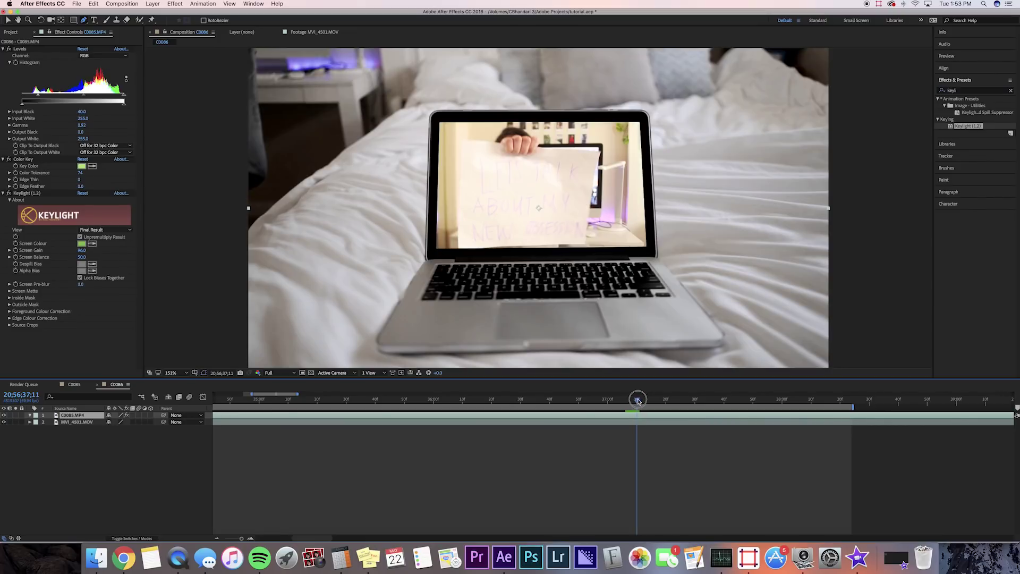
pyautogui.moveTo(637, 400); pyautogui.dragTo(664, 400)
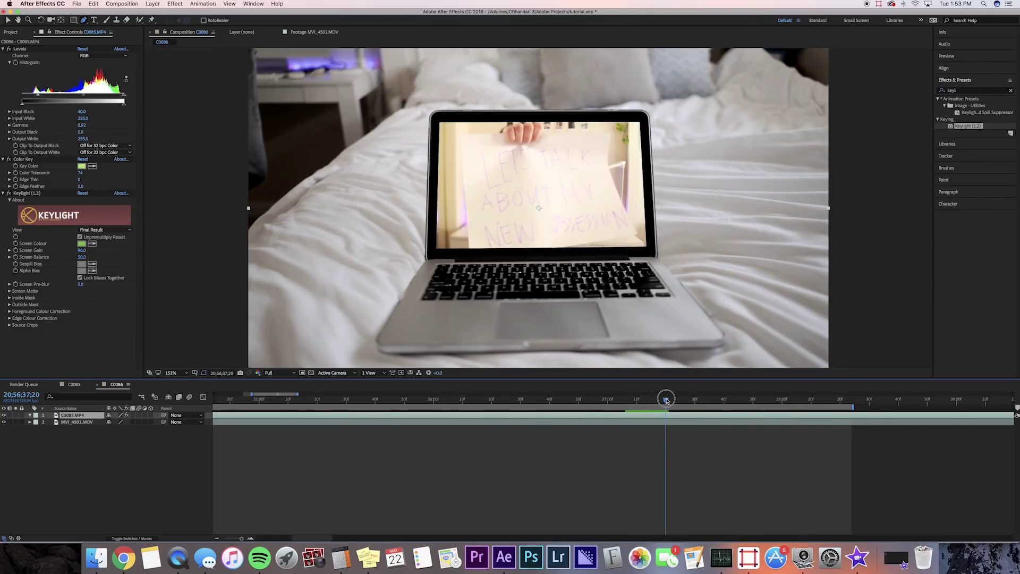
pyautogui.moveTo(667, 400); pyautogui.dragTo(633, 392)
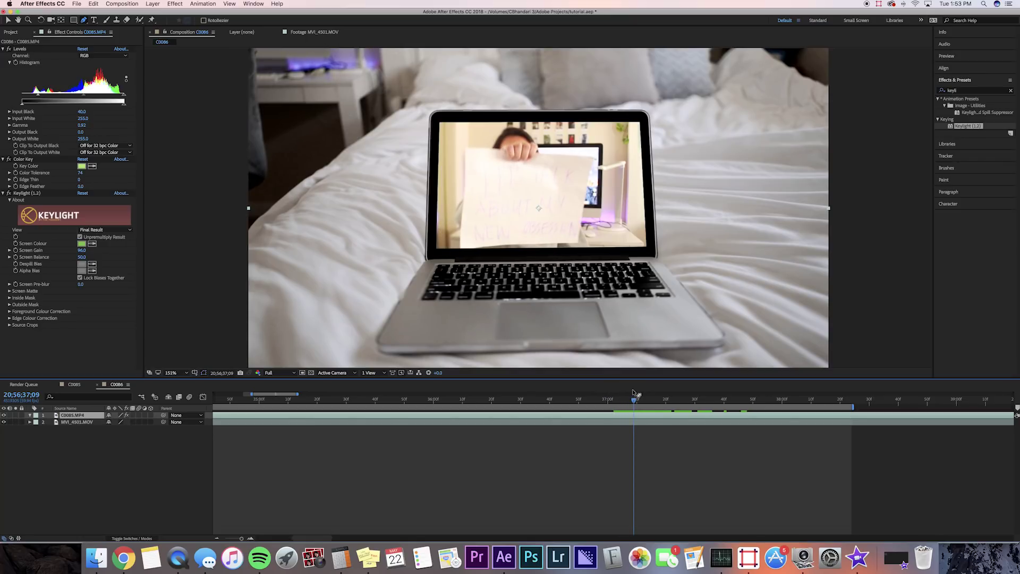
pyautogui.press('pagedown')
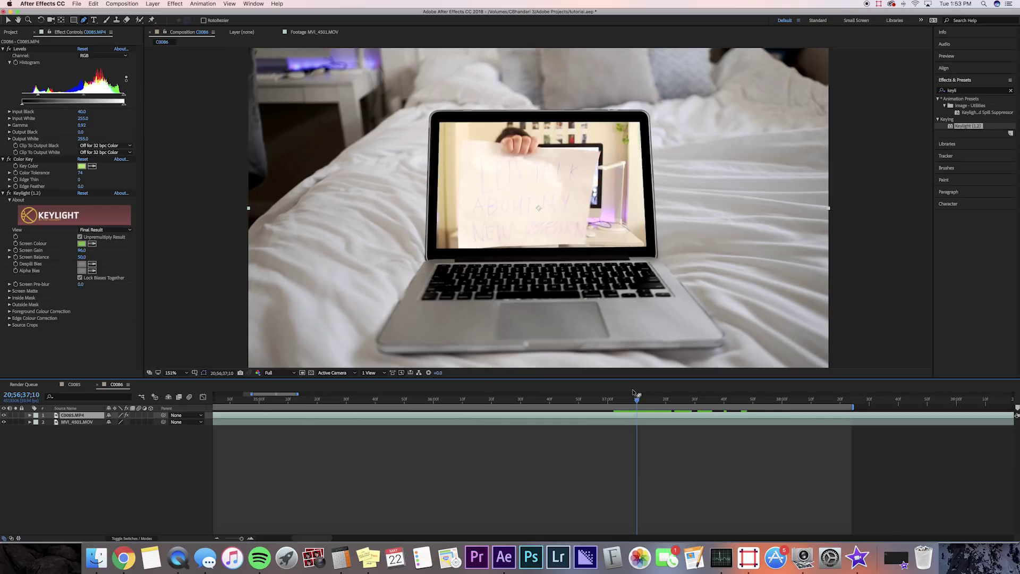
pyautogui.click(459, 245)
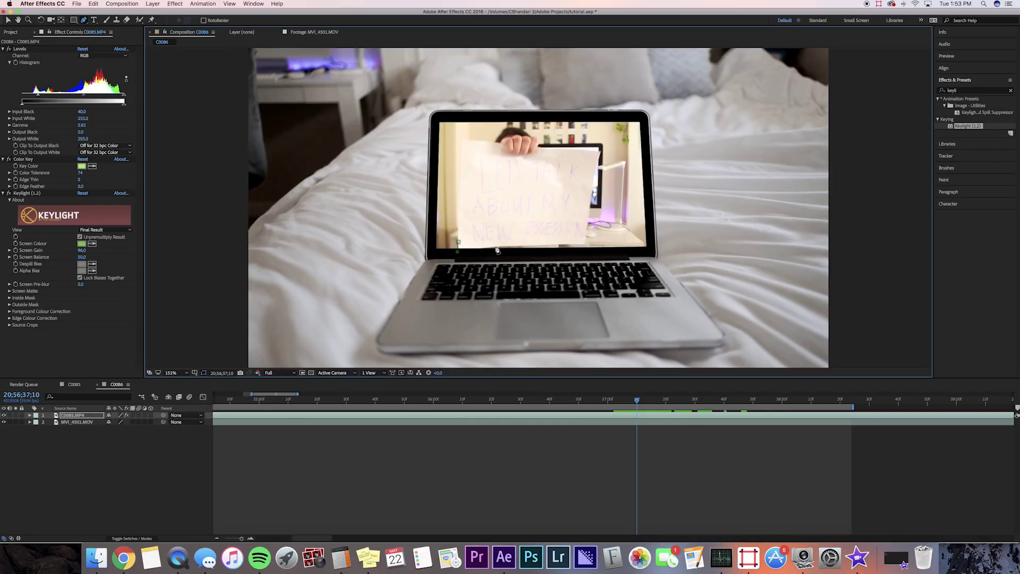
pyautogui.click(459, 243)
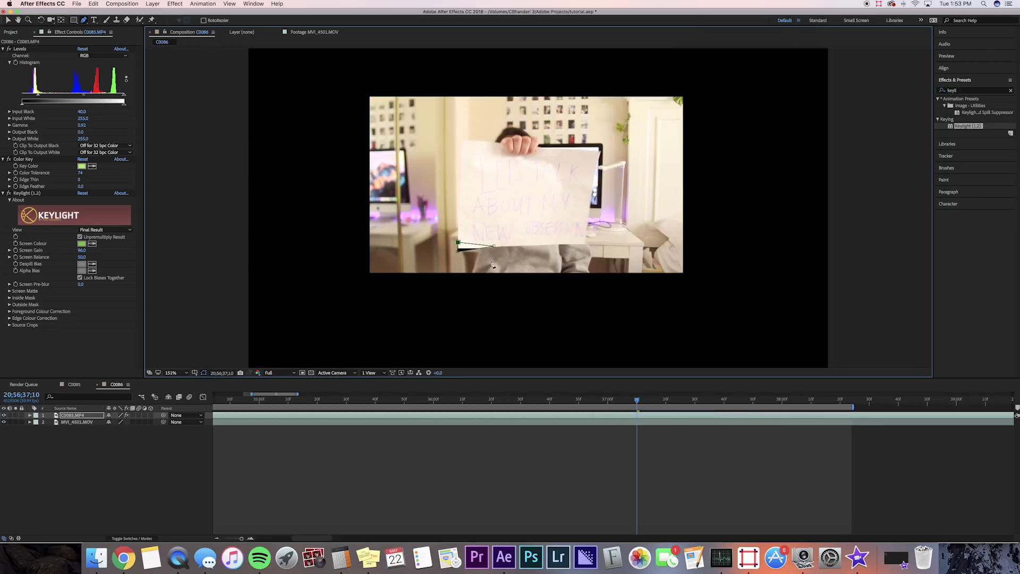
# Step: Invert Mask 1 and enable keyframing of its Mask Path at 20;56;37;10
pyautogui.press('m')
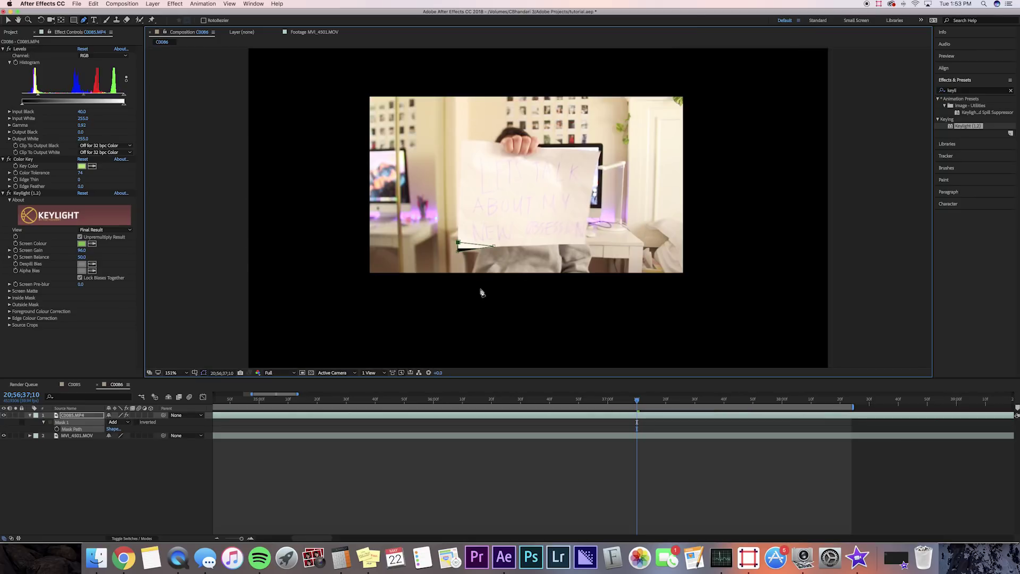
pyautogui.click(137, 423)
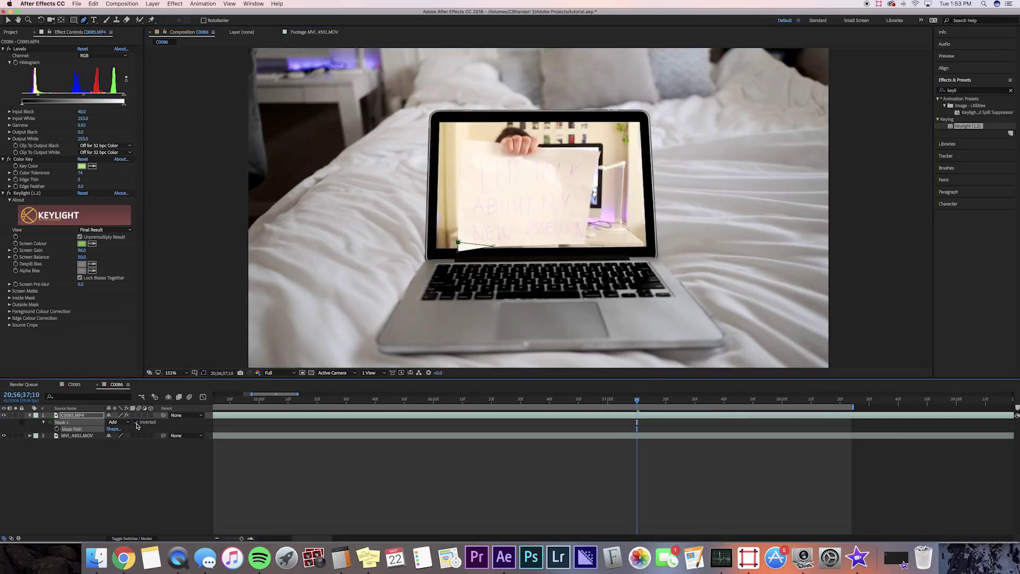
pyautogui.click(57, 429)
# Step: Advance frame by frame to 20;56;37;12 and widen Mask 1 along the paper's lower edge
pyautogui.press('pagedown')
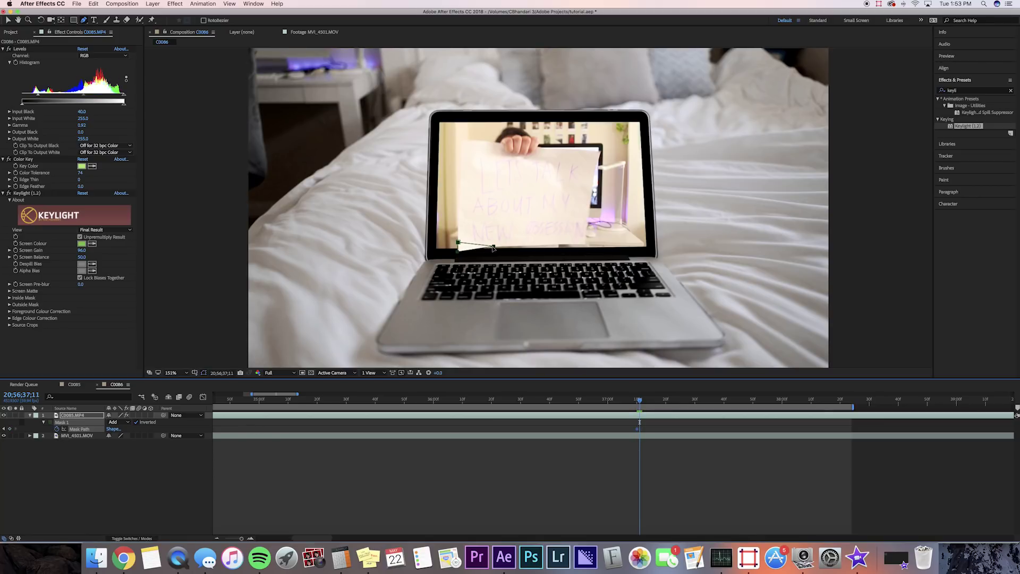
pyautogui.moveTo(493, 248); pyautogui.dragTo(494, 249)
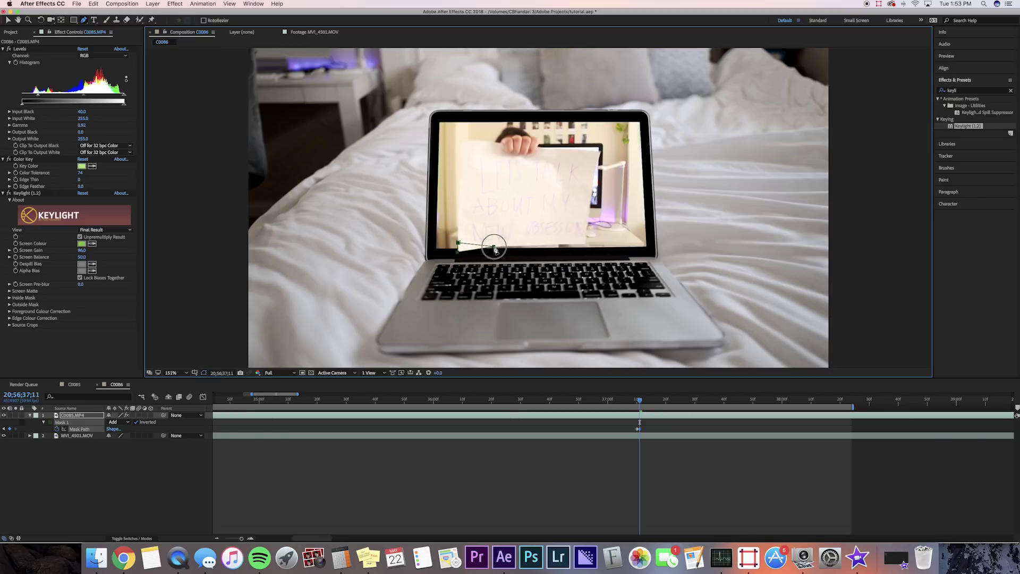
pyautogui.press('pagedown')
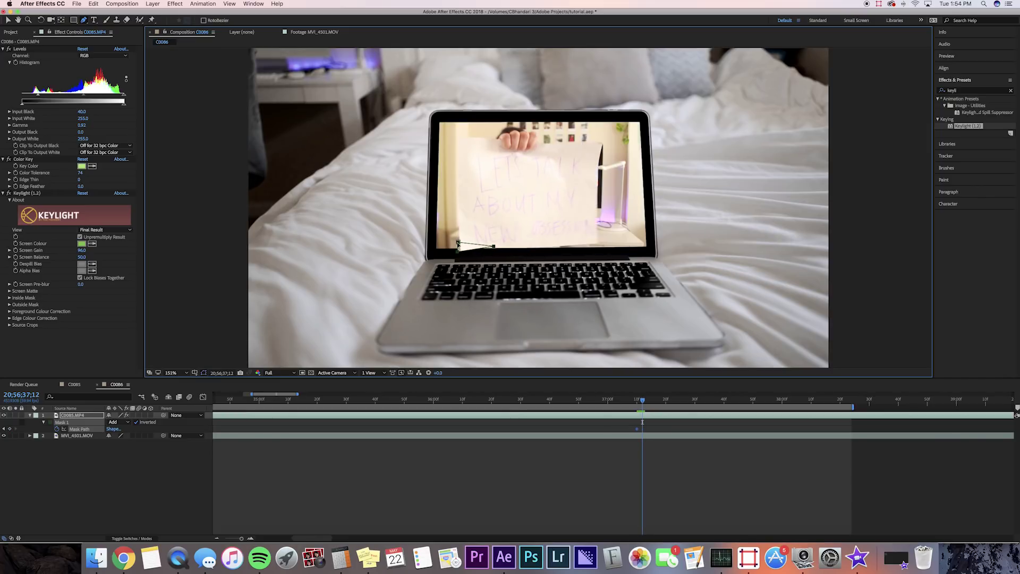
pyautogui.moveTo(457, 244); pyautogui.dragTo(565, 246)
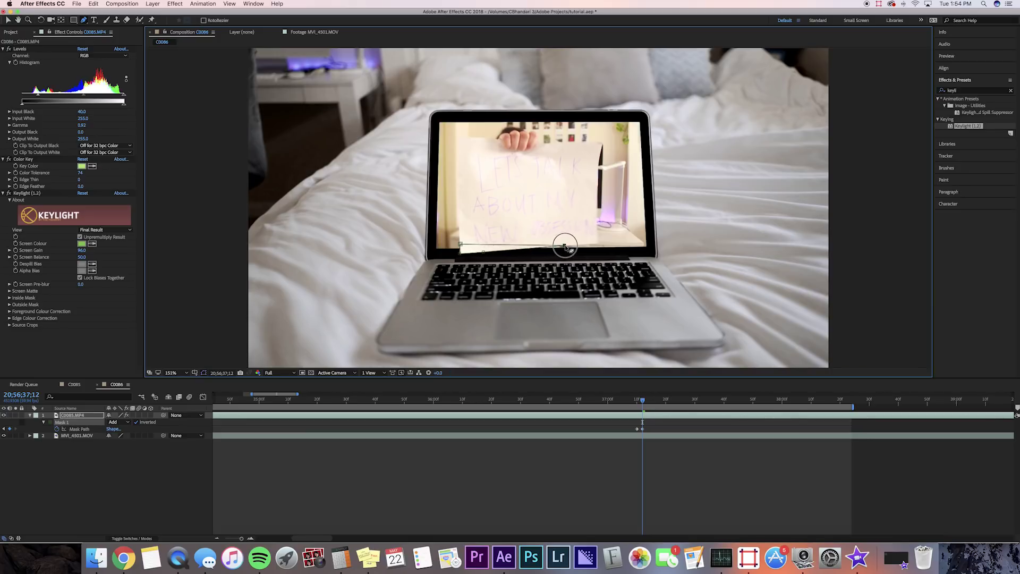
pyautogui.click(615, 430)
# Step: At 20;56;37;14, pull the lower points of Mask 1 down around the paper's overhanging corner and adjust its far end
pyautogui.hscroll(3, 448, 438)
pyautogui.click(591, 415)
pyautogui.press('pagedown')
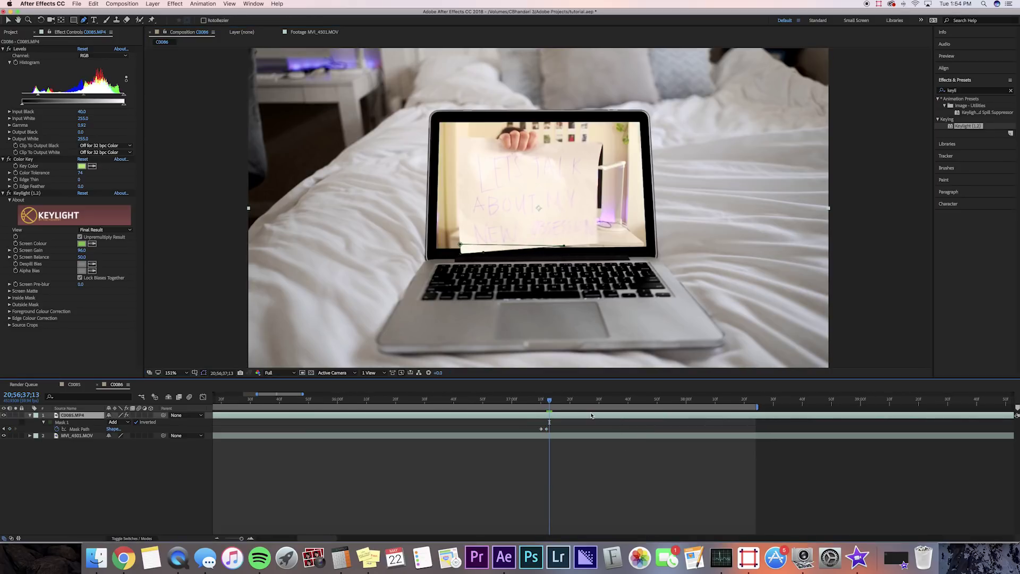
pyautogui.press('pagedown')
pyautogui.click(477, 253)
pyautogui.click(463, 254)
pyautogui.click(497, 257)
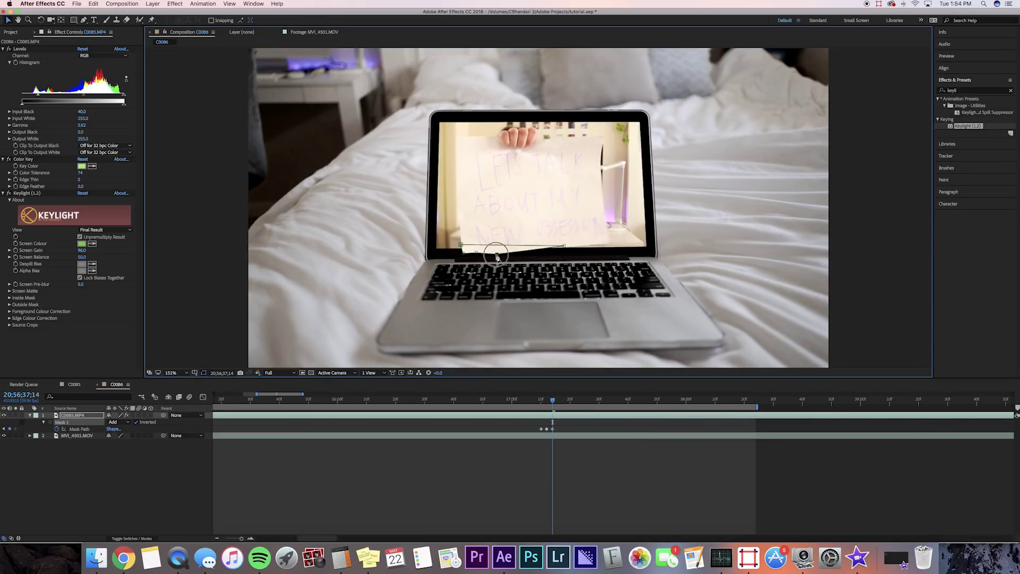
pyautogui.moveTo(564, 246); pyautogui.dragTo(569, 247)
pyautogui.click(577, 457)
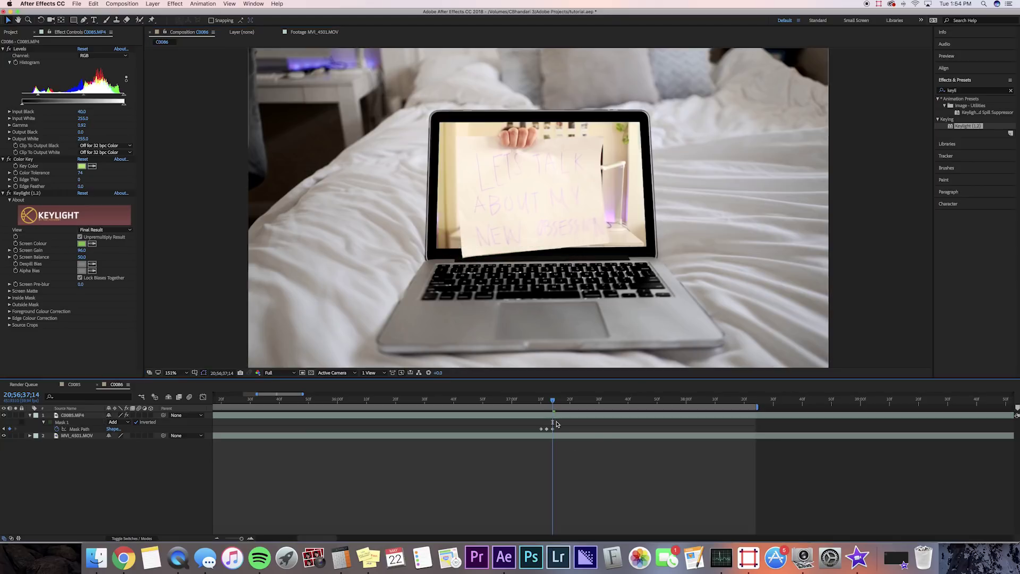
# Step: At 20;56;37;16, reshape Mask 1 to match the paper's new position below the laptop screen
pyautogui.click(553, 417)
pyautogui.hscroll(-3, 550, 419)
pyautogui.hscroll(4, 549, 419)
pyautogui.press('pagedown')
pyautogui.press('pagedown')
pyautogui.click(461, 245)
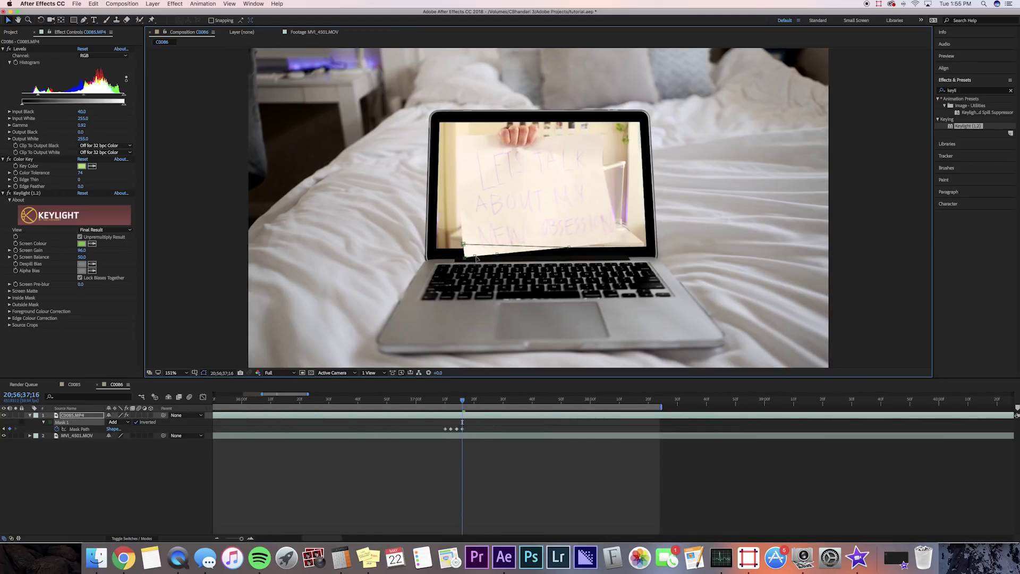
pyautogui.moveTo(497, 255); pyautogui.dragTo(584, 245)
pyautogui.click(483, 424)
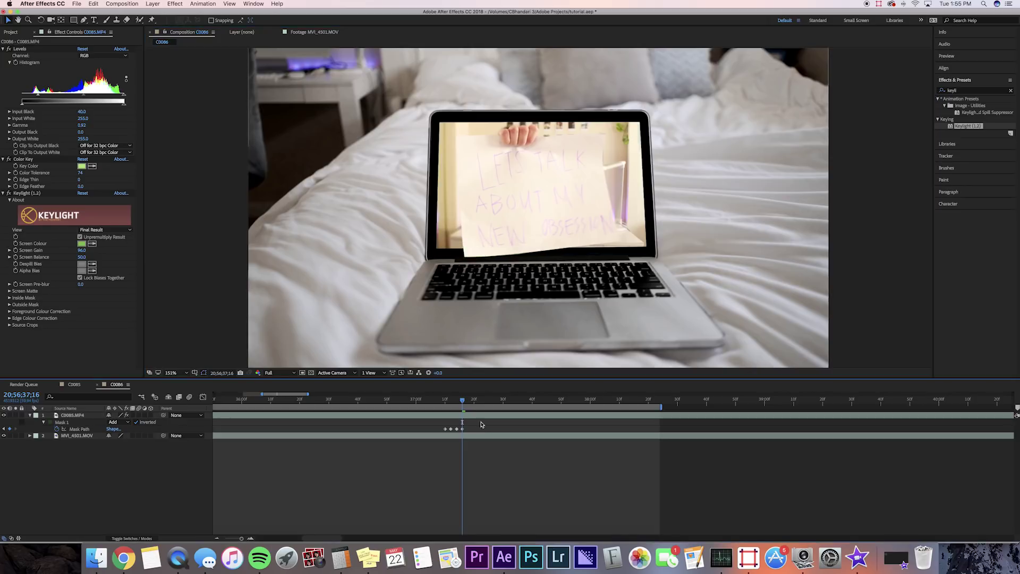
# Step: At 20;56;37;18, reshape Mask 1 around the paper's lower edge and extend its far end outward
pyautogui.click(480, 416)
pyautogui.press('pagedown')
pyautogui.press('pagedown')
pyautogui.click(466, 245)
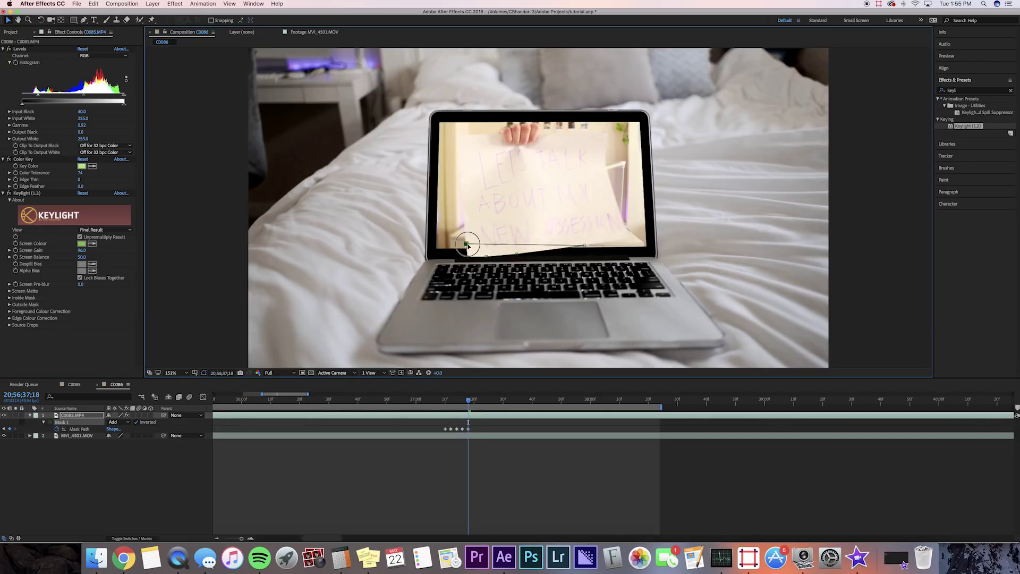
pyautogui.click(494, 257)
pyautogui.moveTo(584, 245); pyautogui.dragTo(596, 243)
pyautogui.click(455, 465)
# Step: At 20;56;37;20, shift the lower points of Mask 1 to follow the paper's overhanging corner and bottom edge
pyautogui.click(480, 416)
pyautogui.press('pagedown')
pyautogui.press('pagedown')
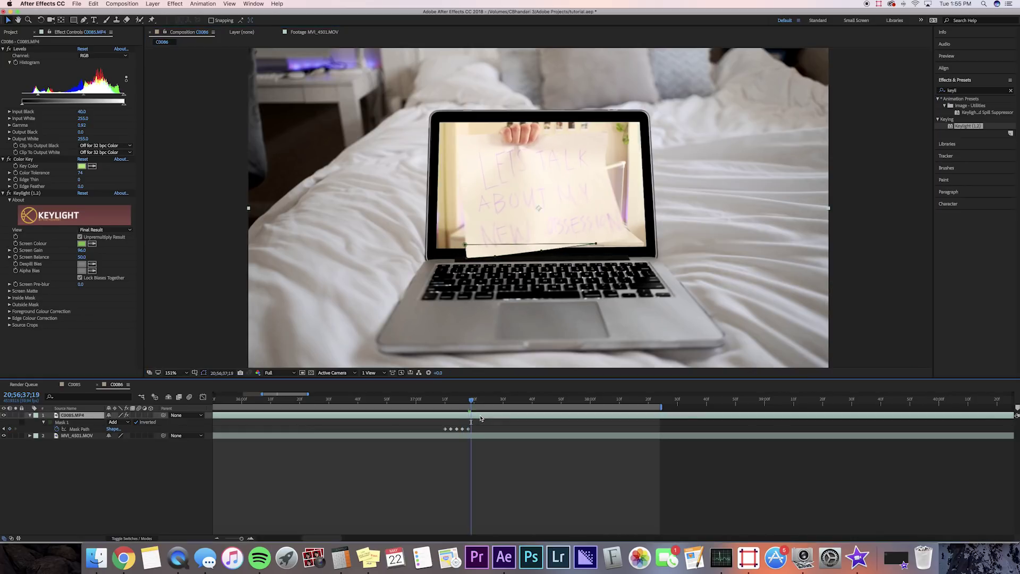
pyautogui.moveTo(473, 257); pyautogui.dragTo(477, 257)
pyautogui.moveTo(542, 250); pyautogui.dragTo(549, 249)
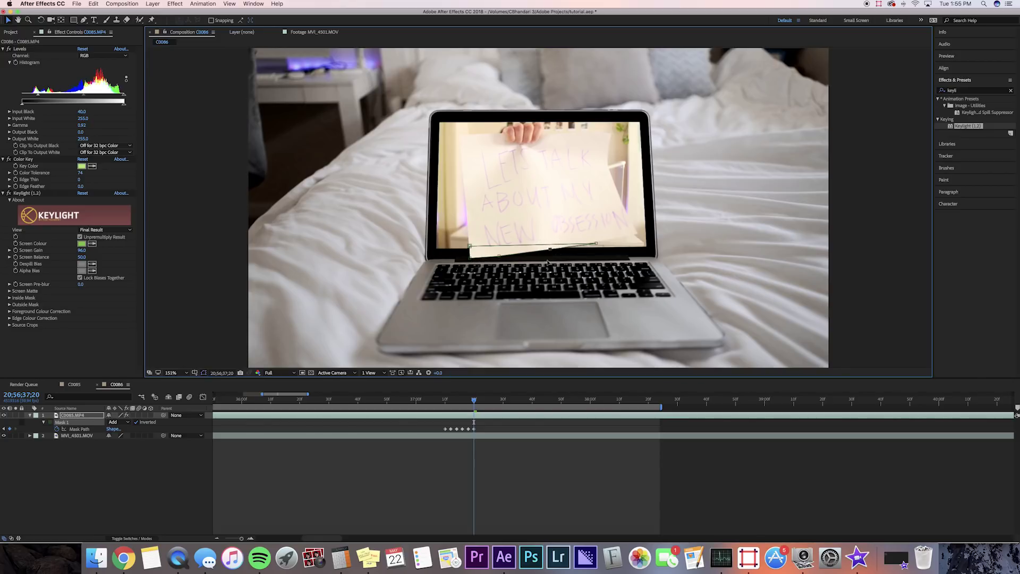
pyautogui.click(496, 465)
# Step: Advance two frames past 20;56;37;20 and reposition Mask 1's corner point to match the paper's overhang
pyautogui.click(498, 414)
pyautogui.press('pagedown')
pyautogui.press('pagedown')
pyautogui.moveTo(477, 258); pyautogui.dragTo(467, 242)
pyautogui.press('pagedown')
pyautogui.press('pagedown')
pyautogui.click(552, 460)
# Step: Continue two frames at a time, stretching Mask 1 along the paper's bottom edge toward its far side
pyautogui.press('pagedown')
pyautogui.press('pagedown')
pyautogui.hscroll(-1, 532, 446)
pyautogui.click(499, 415)
pyautogui.hscroll(8, 455, 477)
pyautogui.hscroll(-10, 452, 477)
pyautogui.press('pagedown')
pyautogui.press('pagedown')
pyautogui.moveTo(550, 248); pyautogui.dragTo(612, 246)
pyautogui.click(701, 462)
pyautogui.hscroll(5, 700, 462)
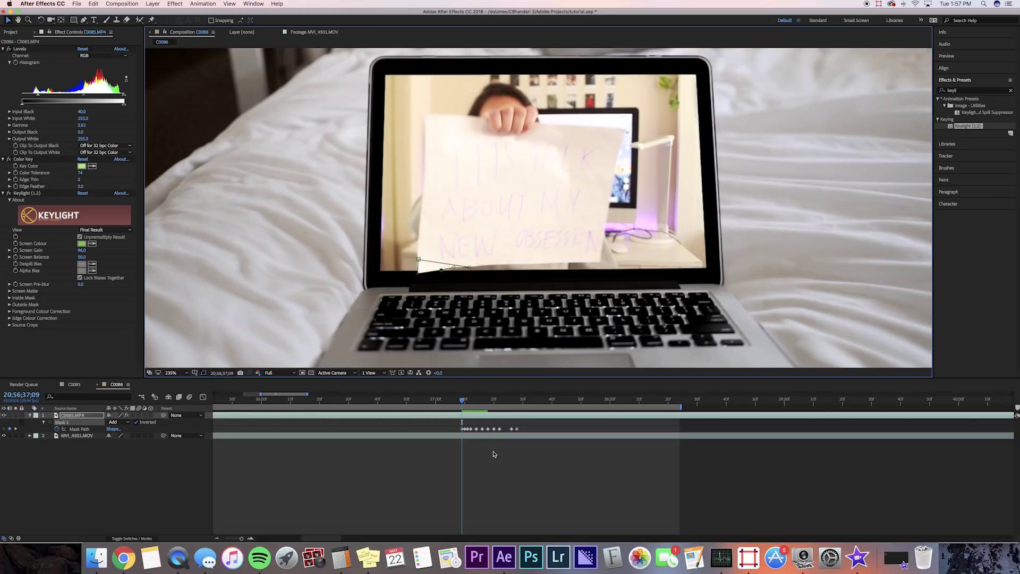
# Step: Go back one frame to 20;56;37;08 and pull Mask 1's lower corner up to keyframe the start of the overhang
pyautogui.click(492, 449)
pyautogui.click(469, 416)
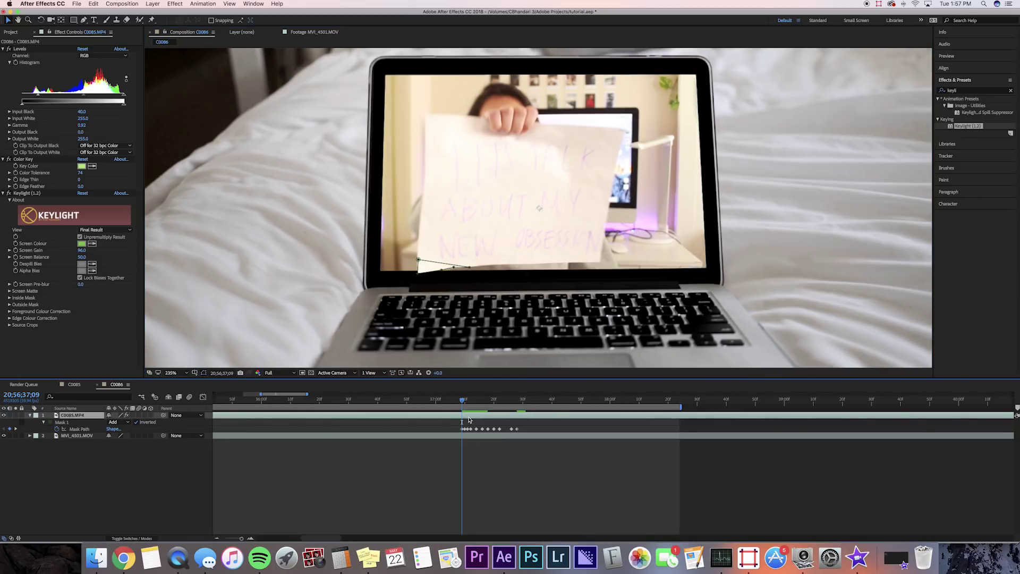
pyautogui.press('pageup')
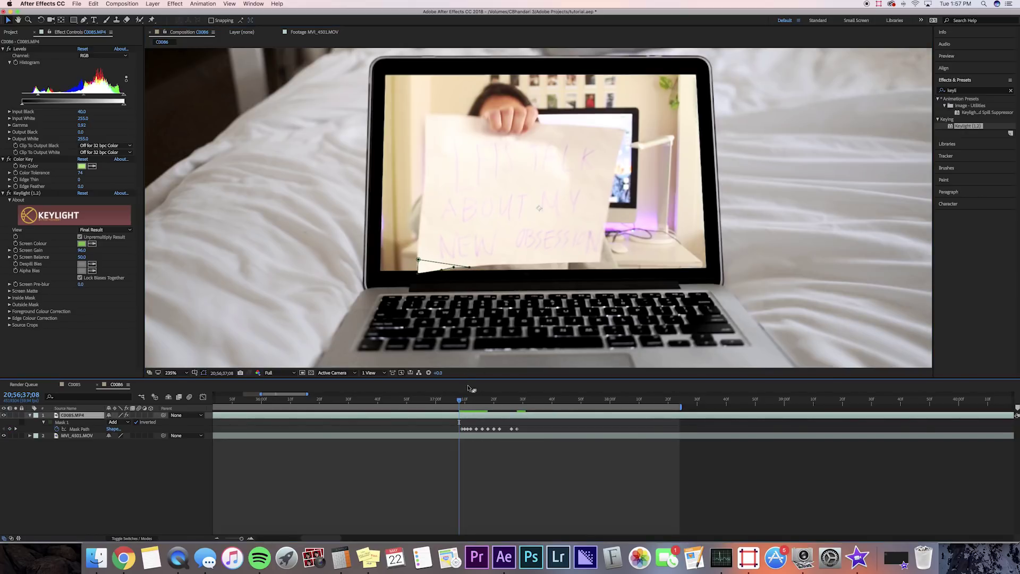
pyautogui.moveTo(418, 273); pyautogui.dragTo(414, 268)
# Step: Deselect the layer and preview the pop-out mask animation from 20;56;37;06
pyautogui.click(484, 465)
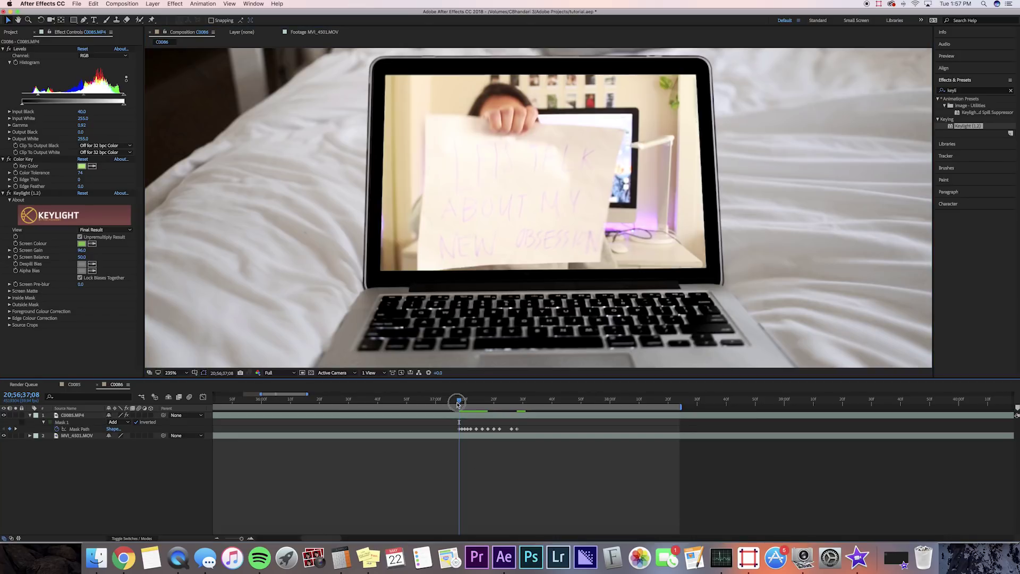
pyautogui.click(452, 401)
pyautogui.press('space')
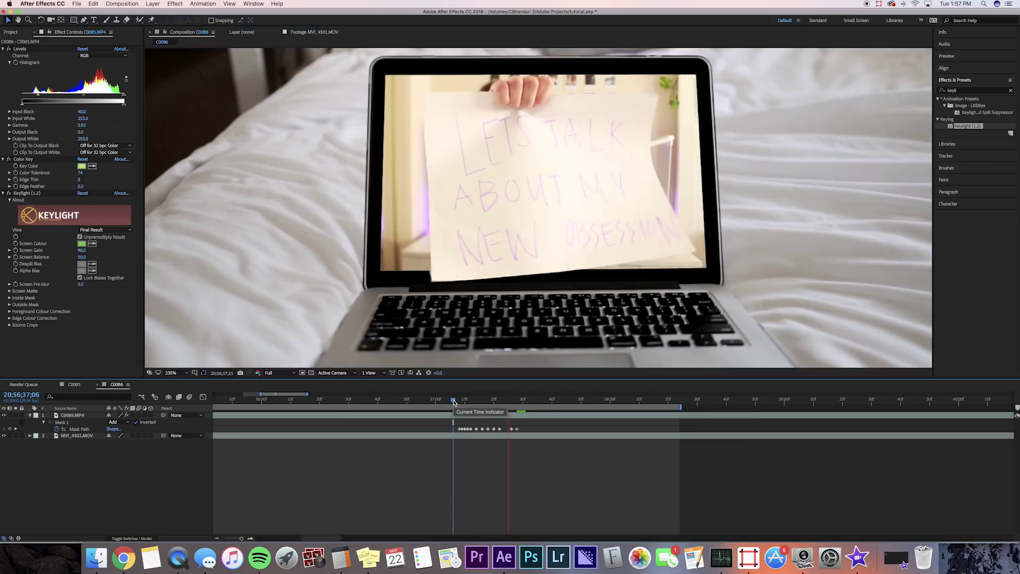